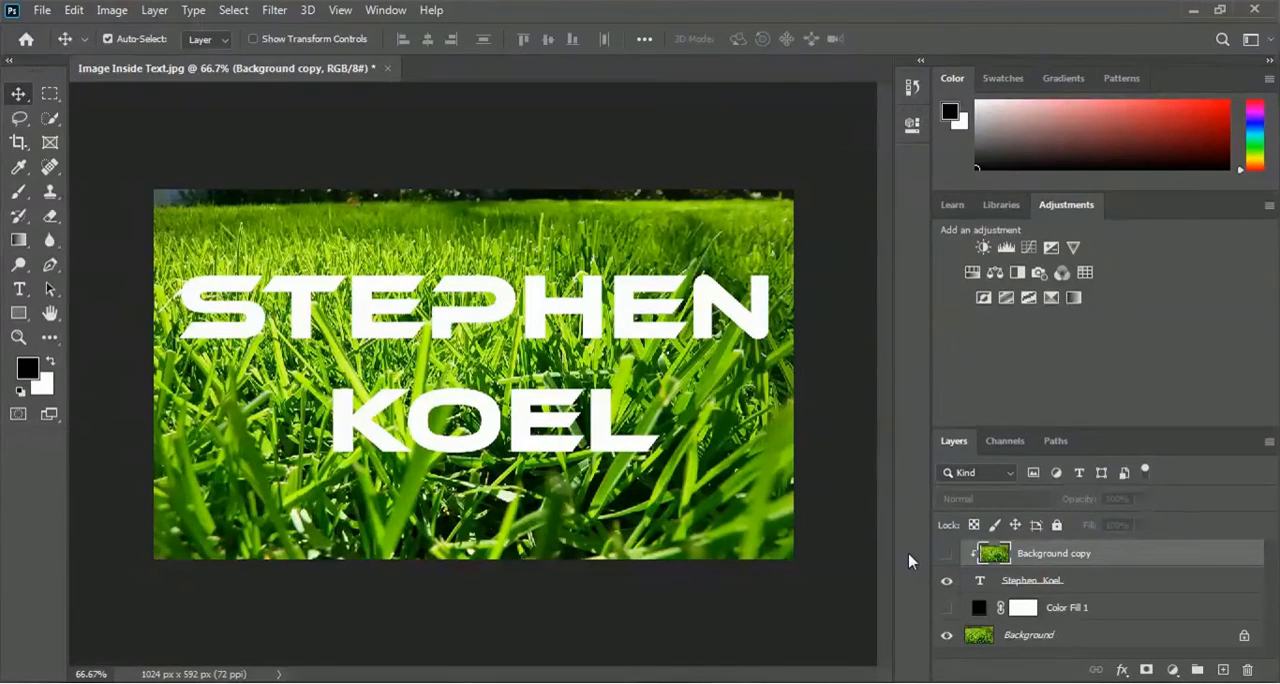
- Show the Color Fill 1 and Background copy layers to preview the finished image-in-text effect
left_click(946, 607)
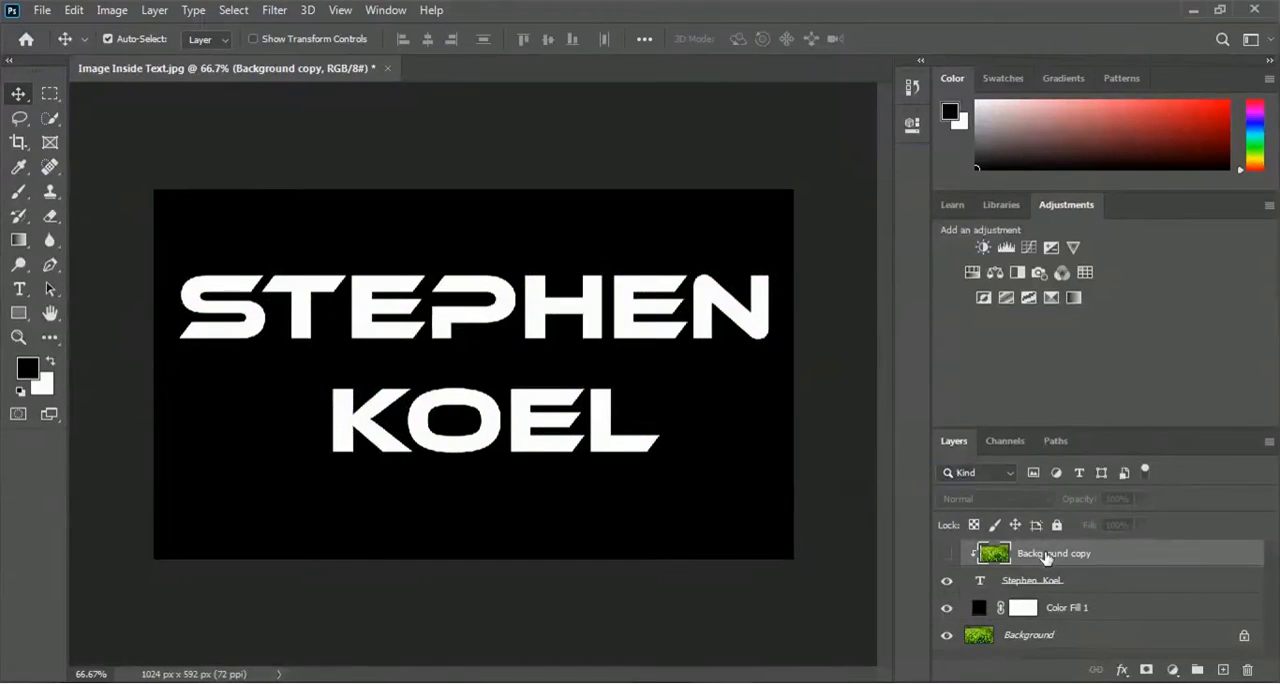
left_click(946, 553)
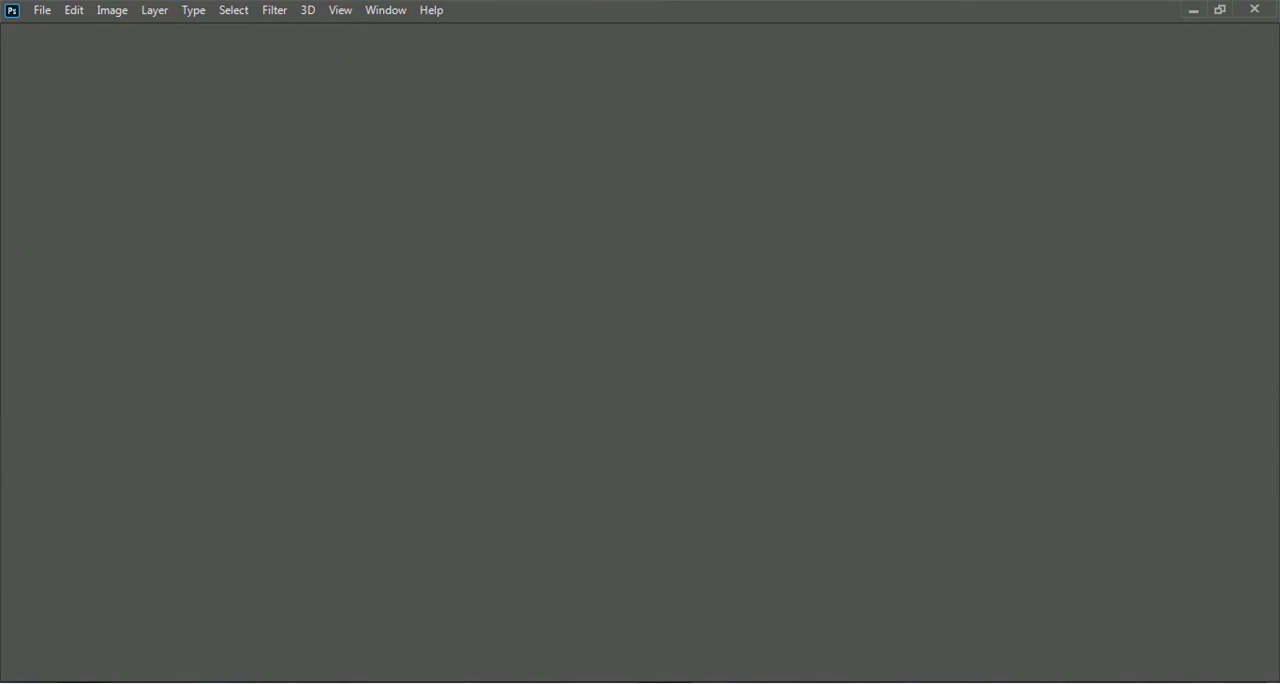
- Open the Image Inside Text picture from the Exercise File folder
left_click(43, 14)
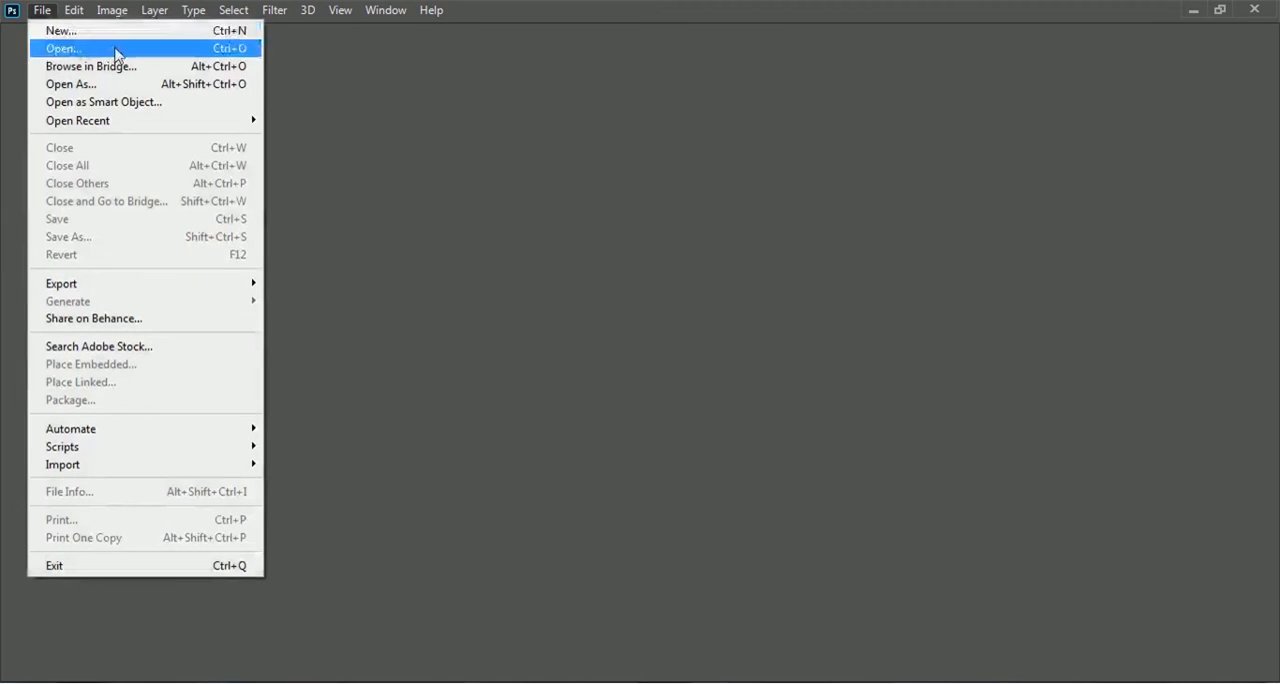
left_click(50, 48)
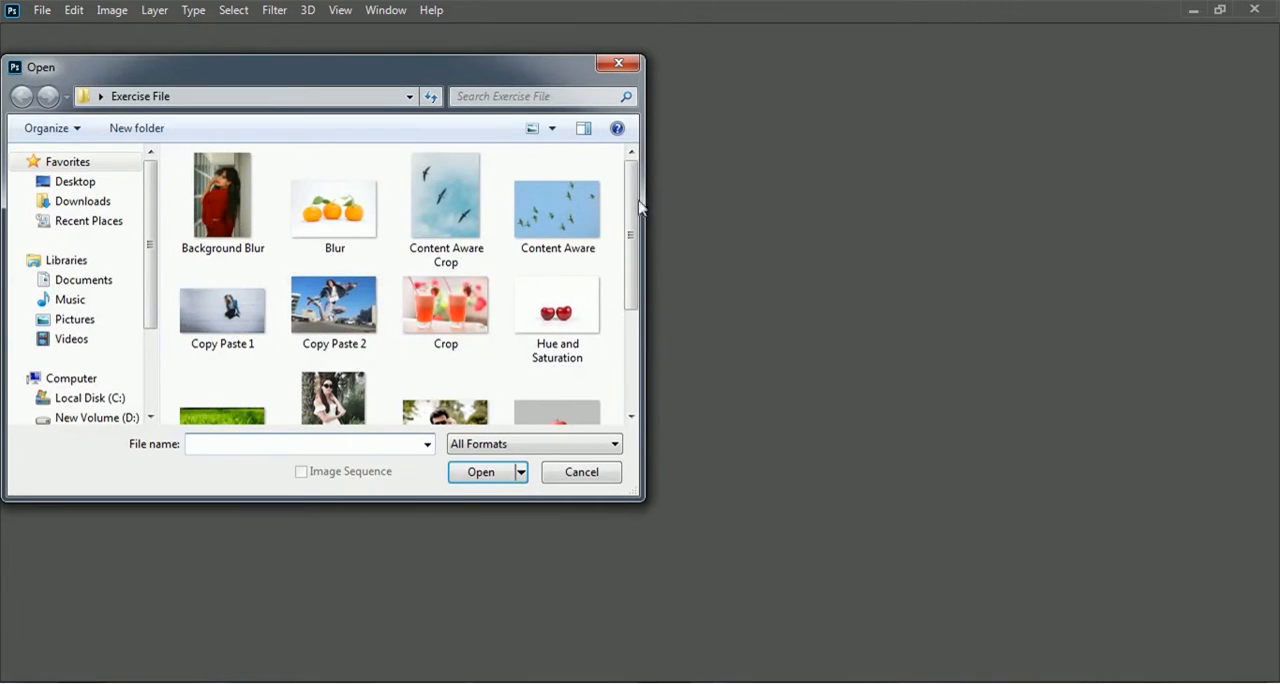
left_click_drag(636, 205, 634, 278)
left_click(221, 300)
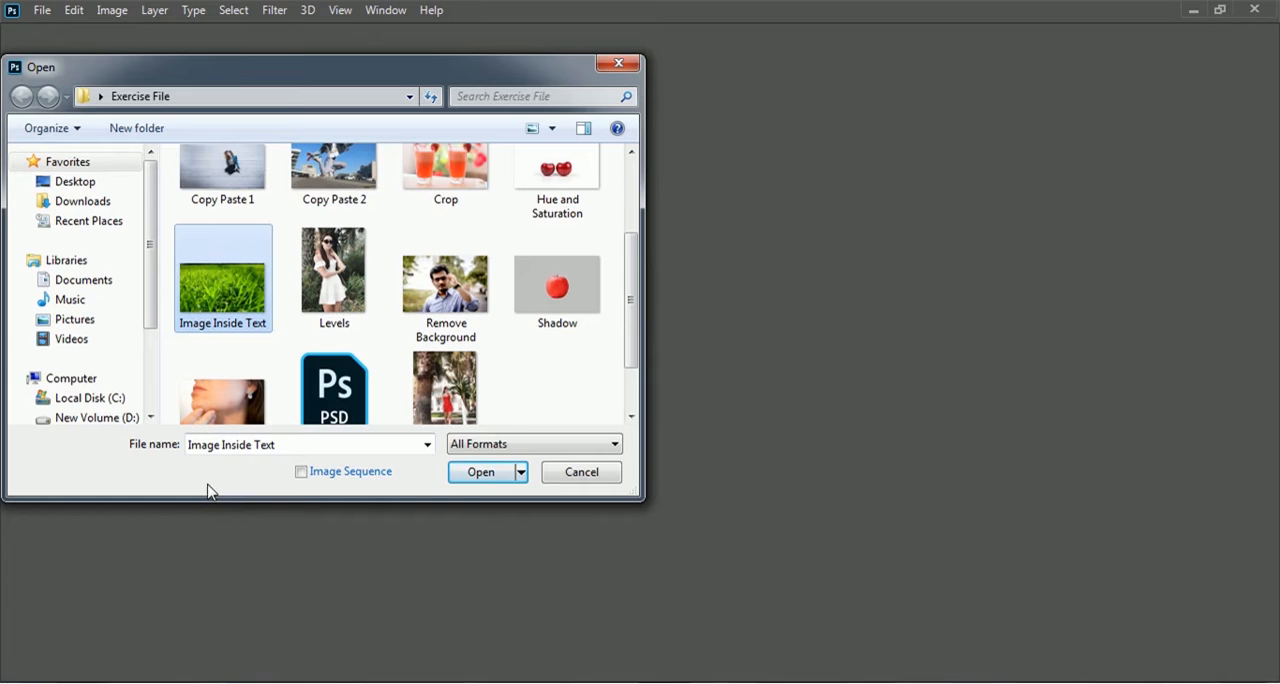
left_click(477, 473)
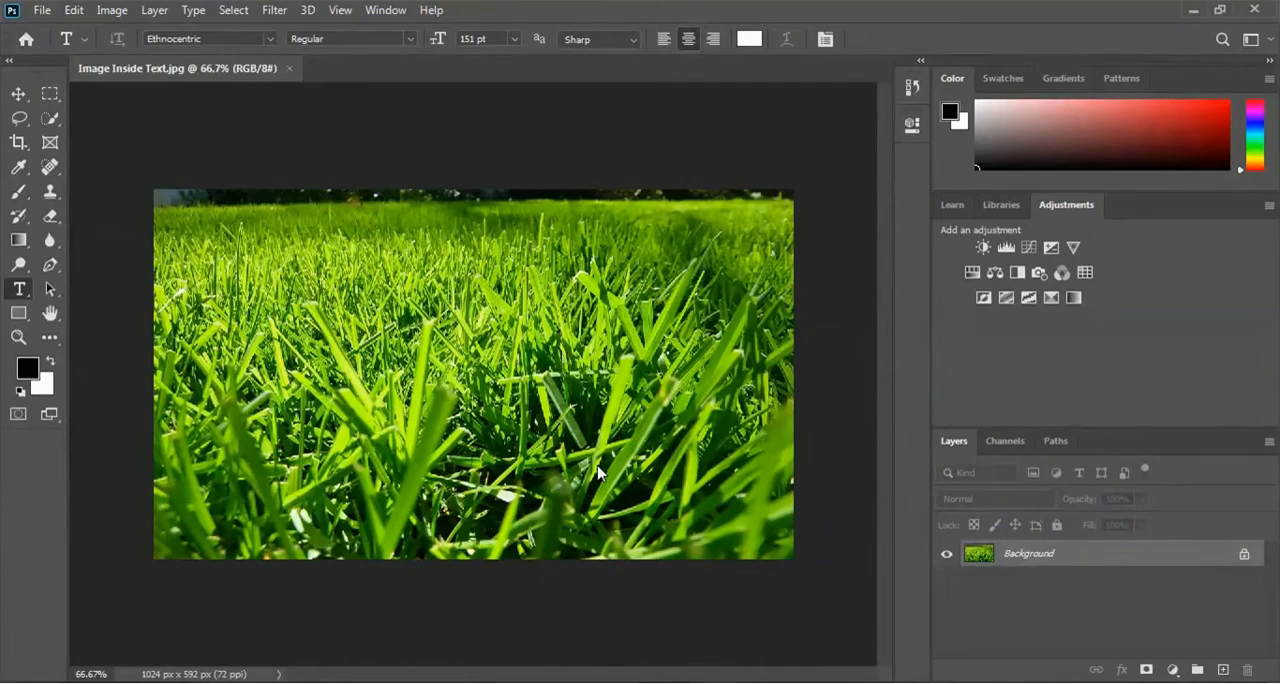
- Duplicate the Background layer under the name "Clipping Mask"
key("v")
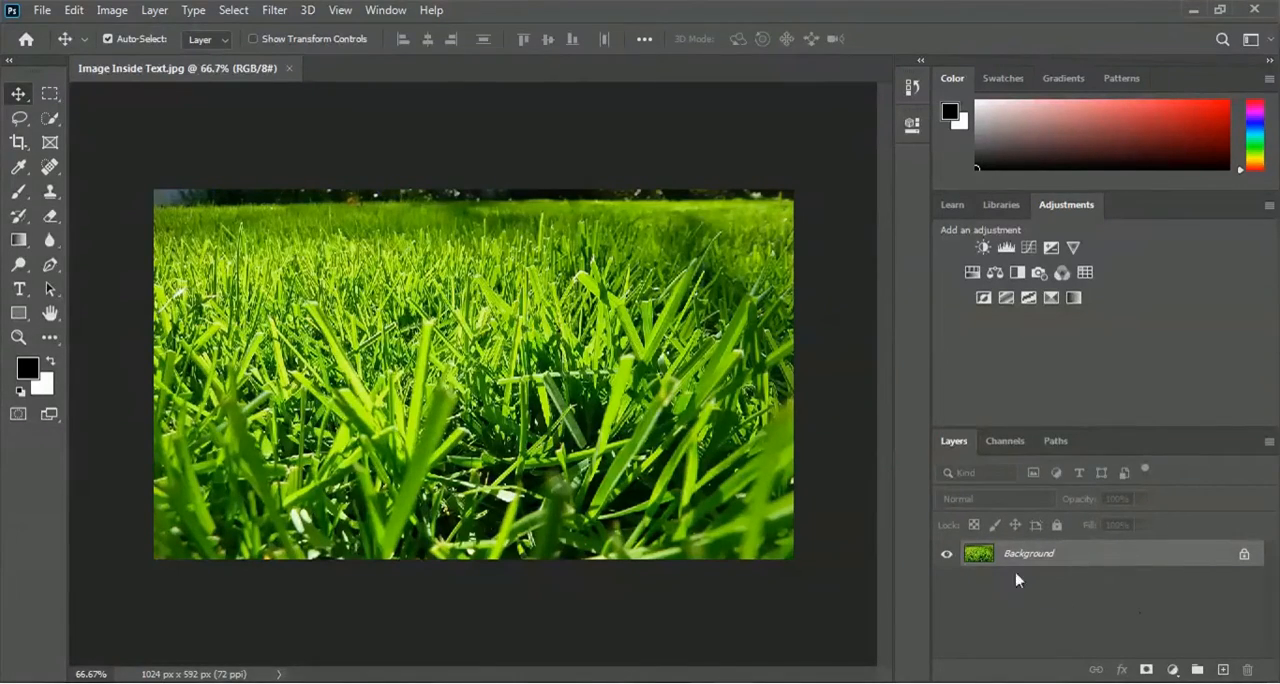
right_click(1037, 556)
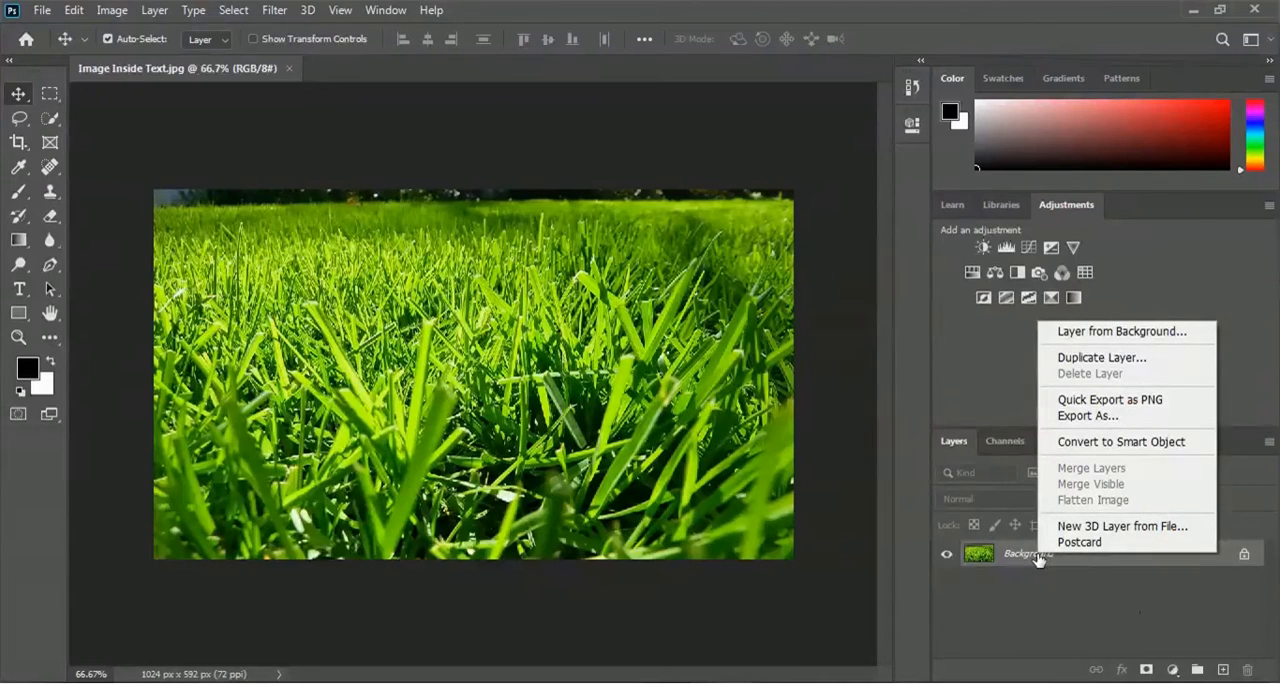
left_click(1160, 358)
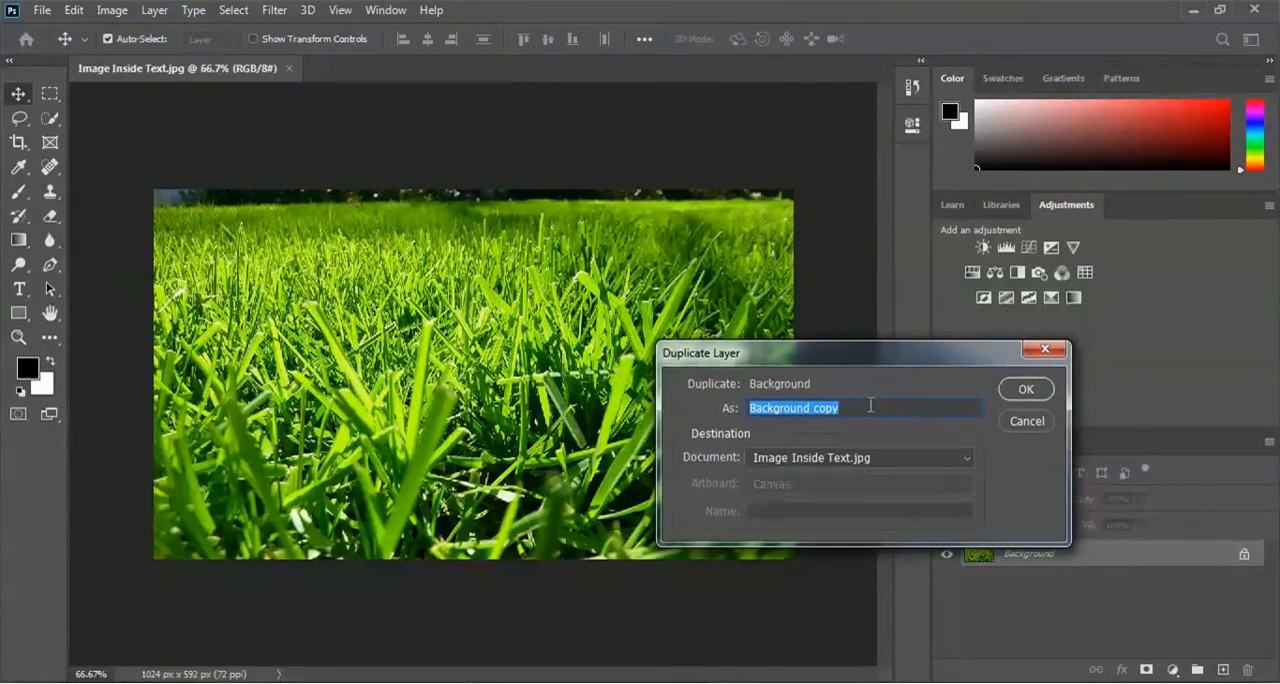
type("Clipping Mask")
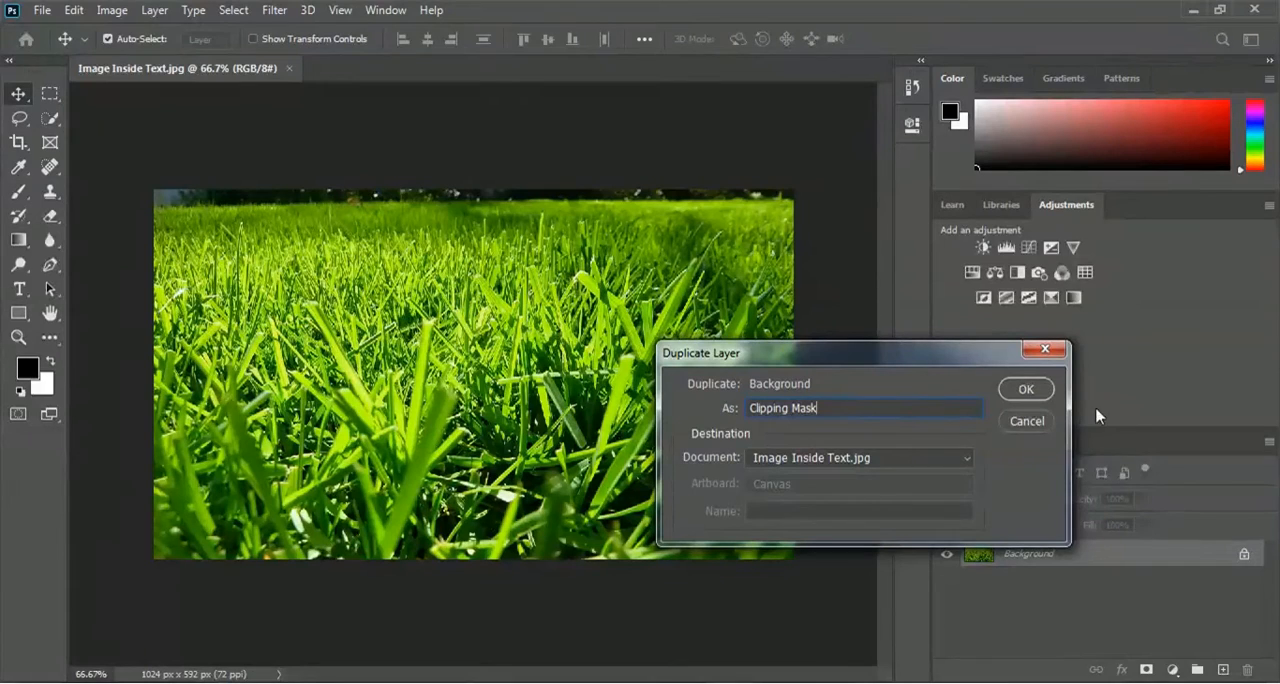
left_click(1038, 390)
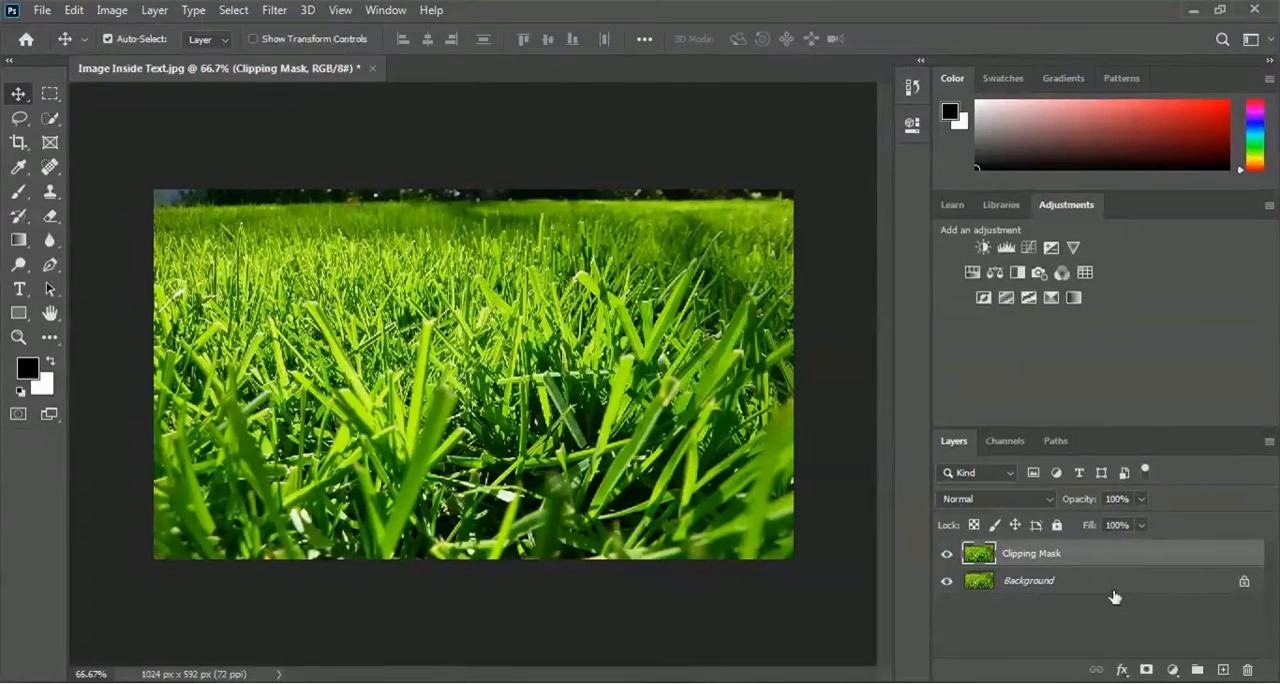
- Hide the original Background layer and make the Clipping Mask layer active
left_click(1030, 585)
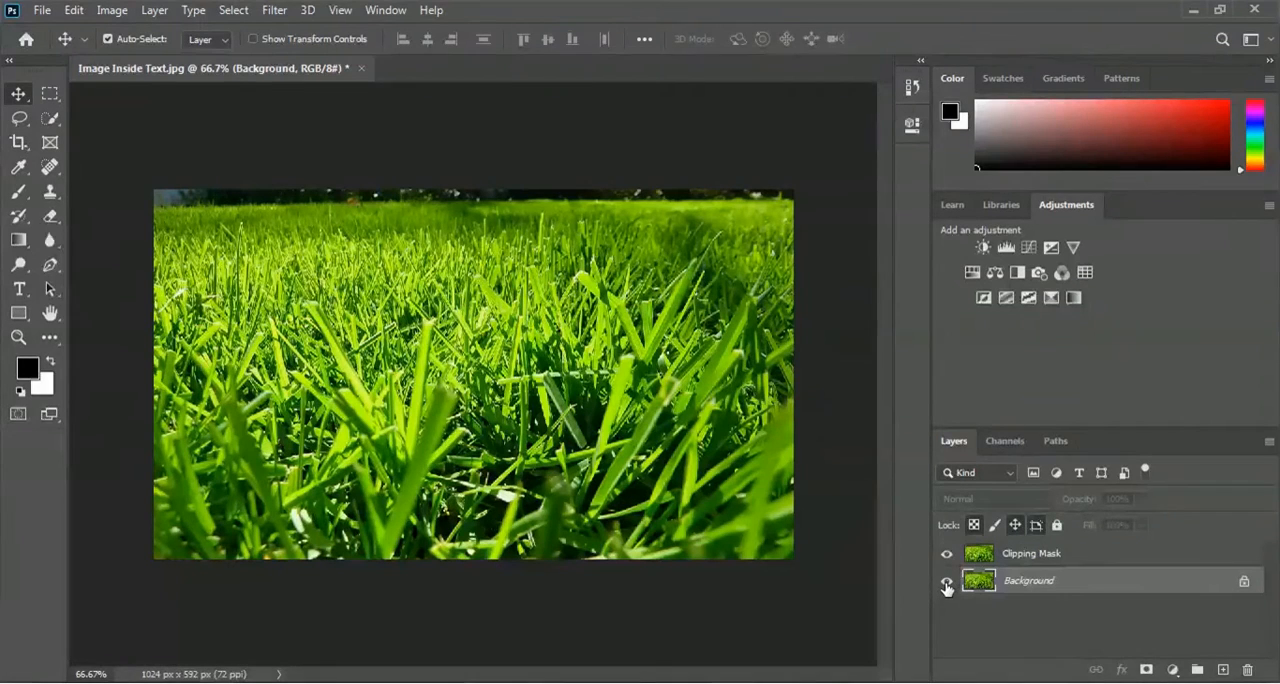
left_click(947, 582)
left_click(1038, 560)
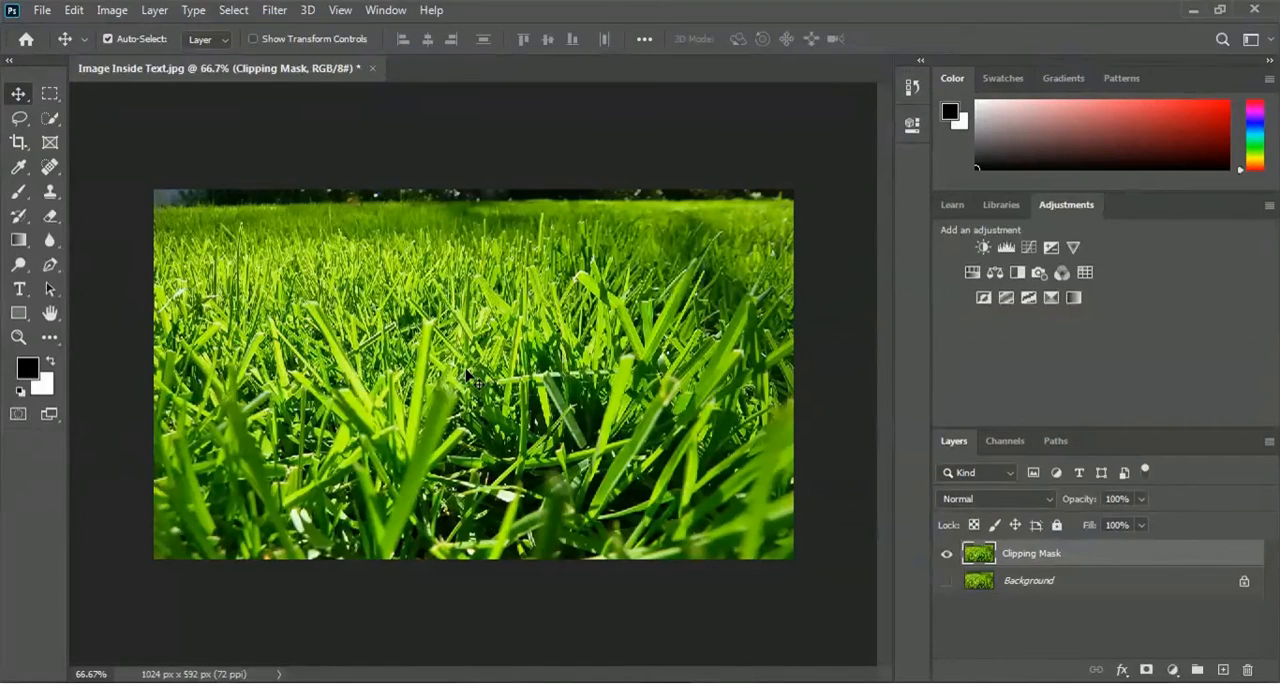
- Add white text over the grass image with the person's first name and surname in capitals on two lines
left_click(16, 294)
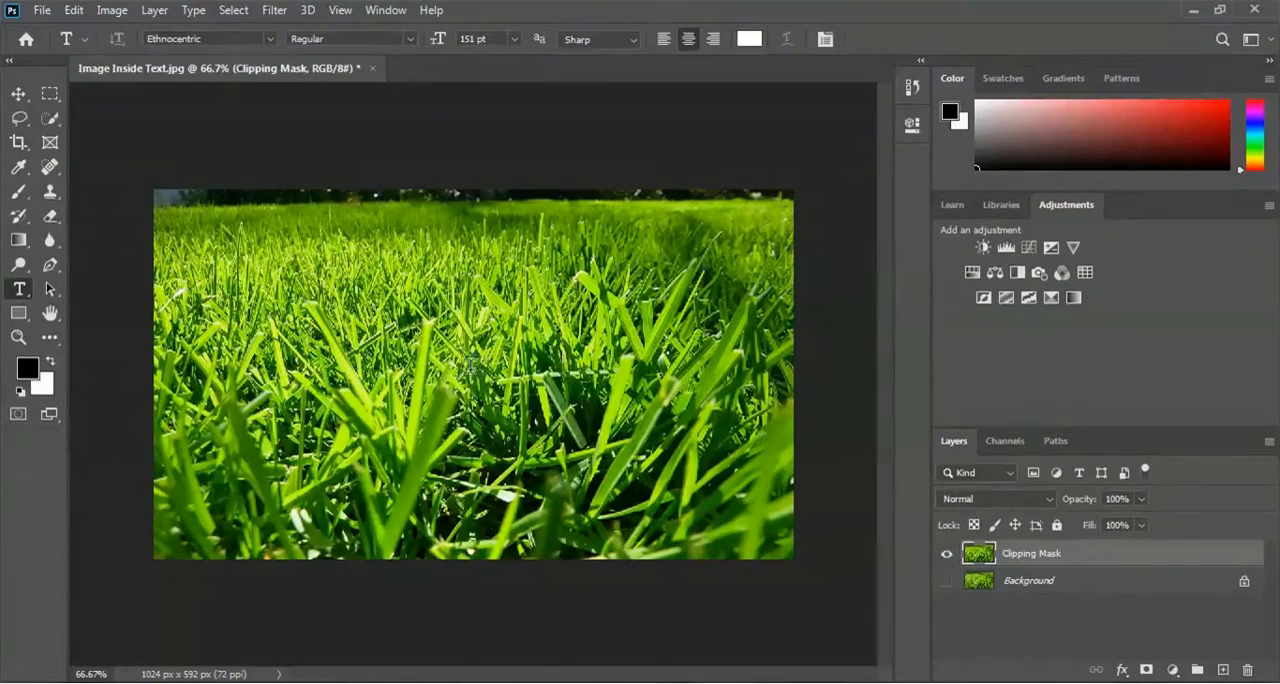
left_click(451, 364)
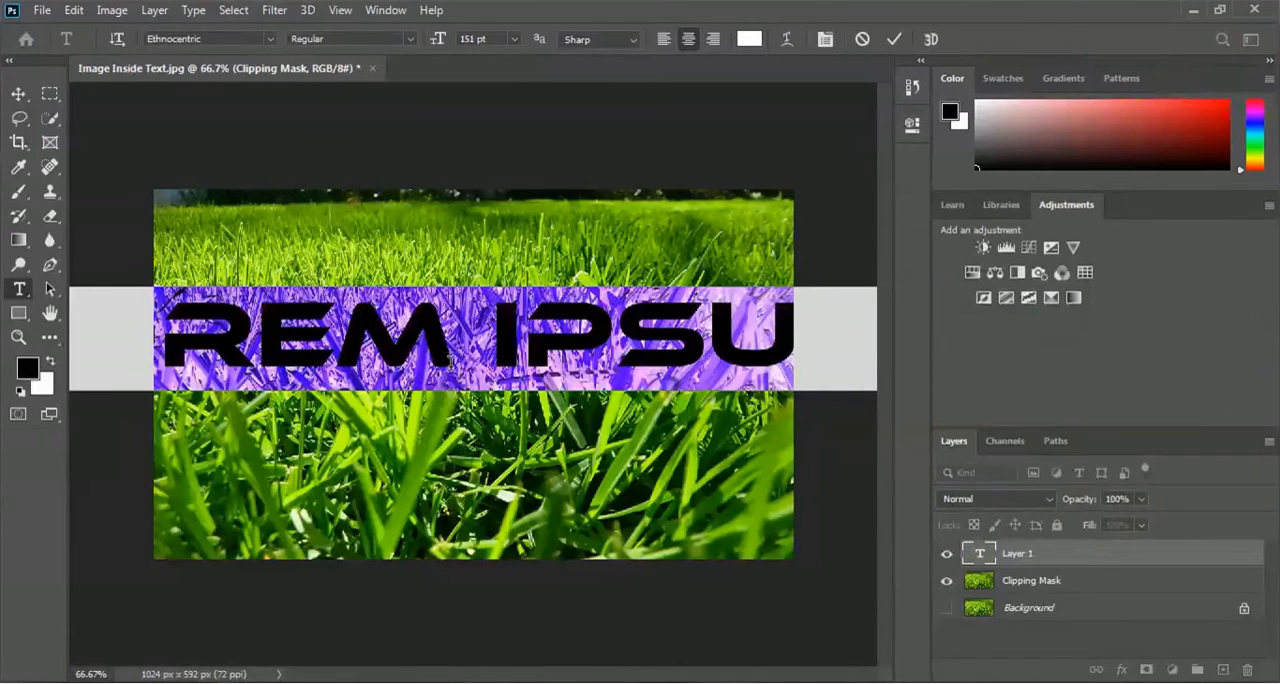
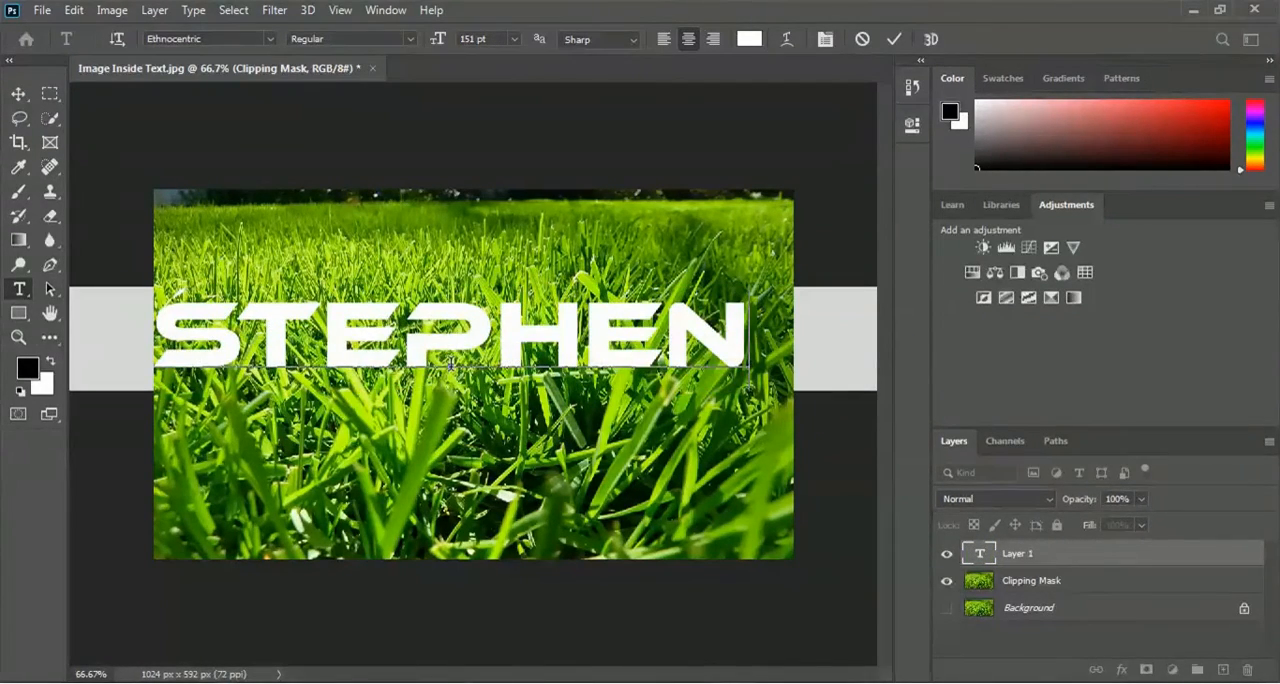
key("Return")
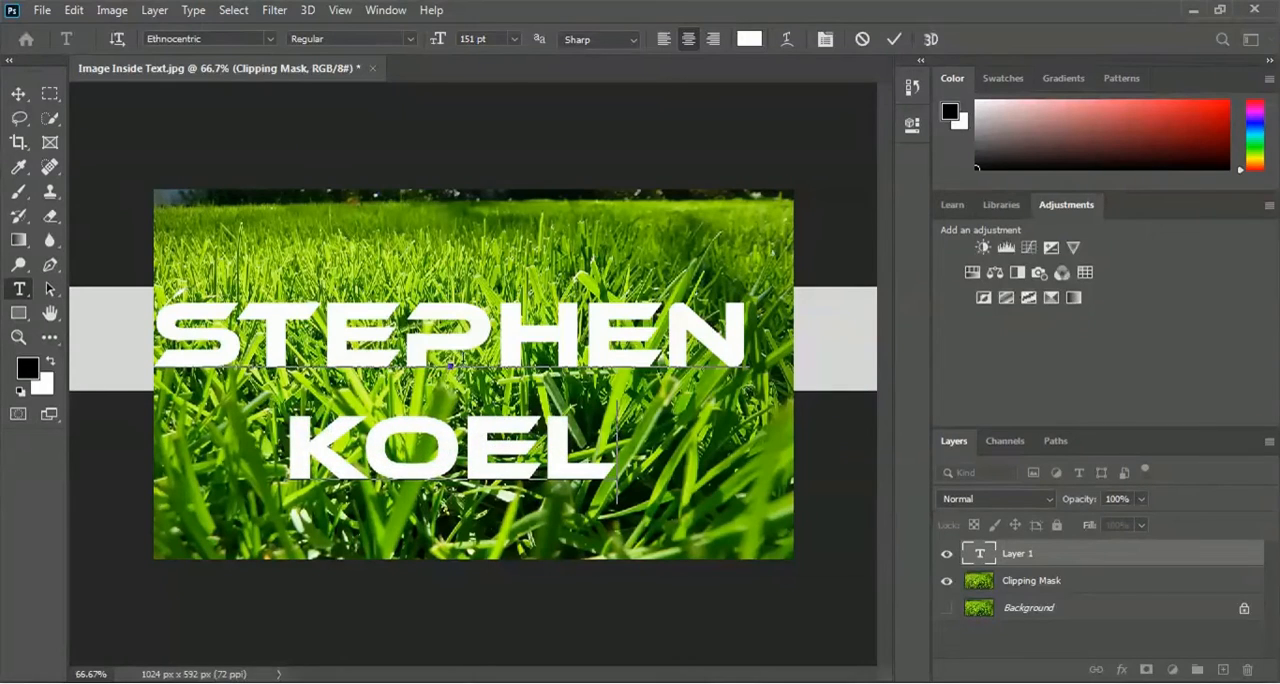
left_click(894, 40)
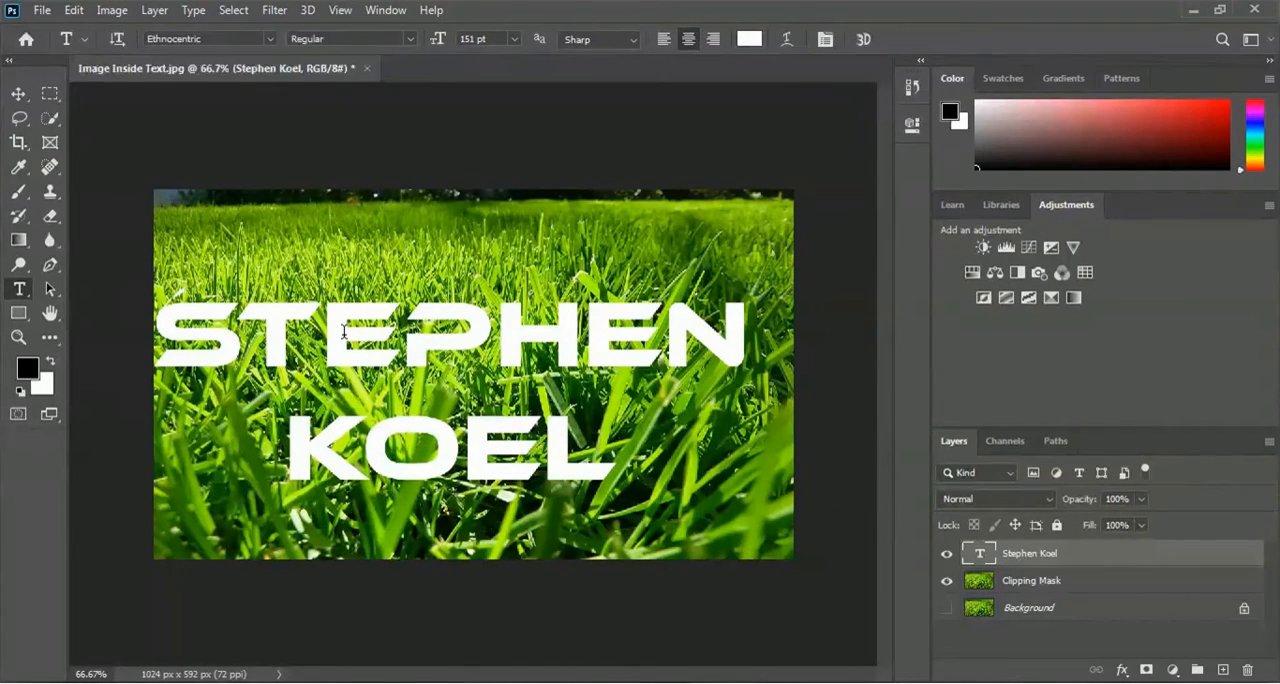
- Move the two-line text upward and scale it proportionally to about 107% so it spans the image width
left_click(76, 10)
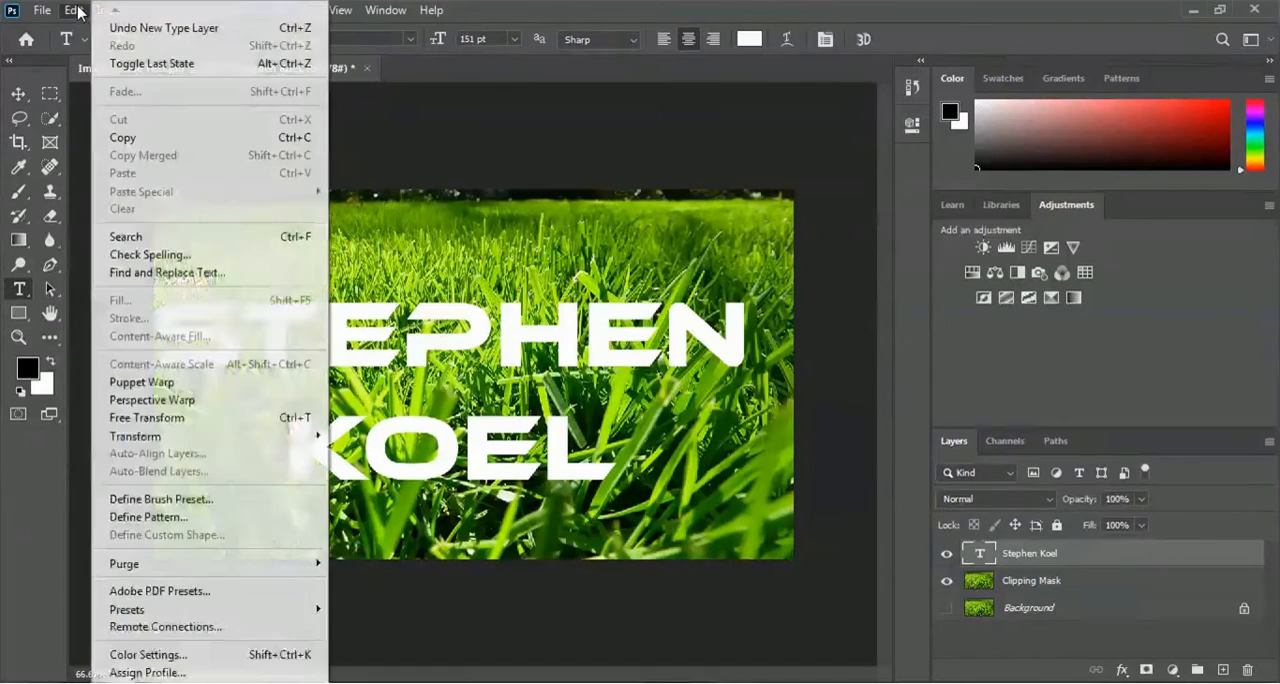
mouse_move(198, 437)
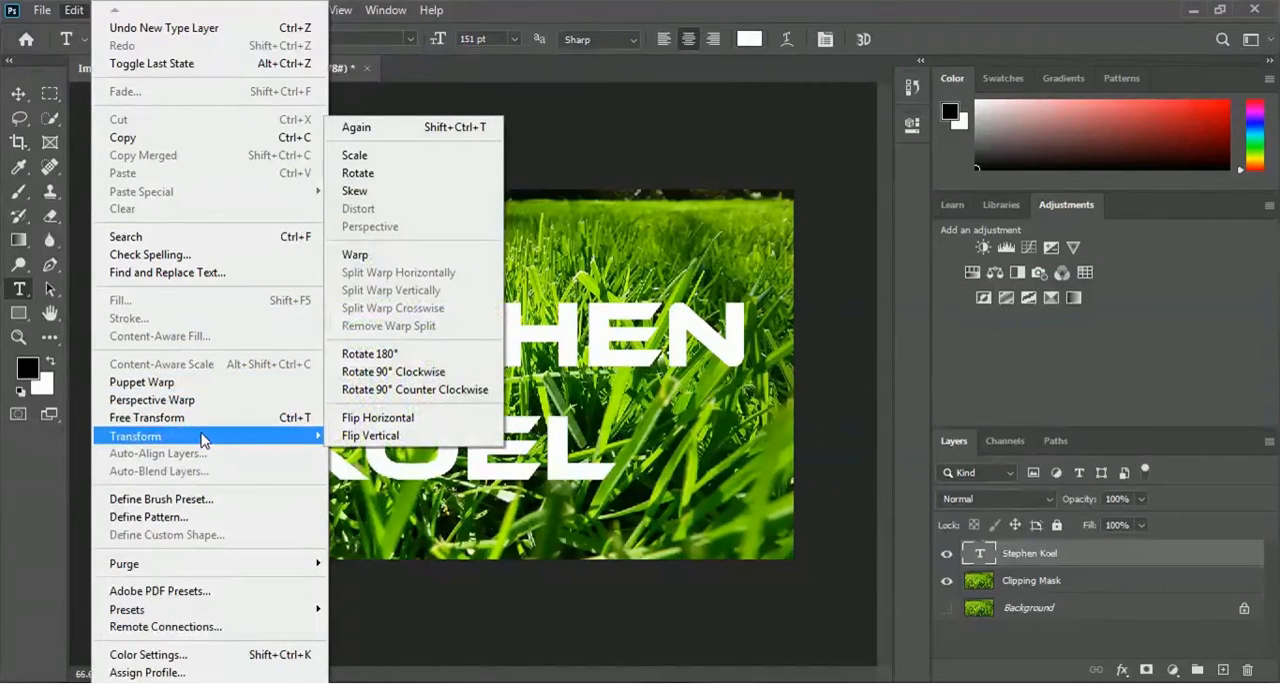
left_click(389, 157)
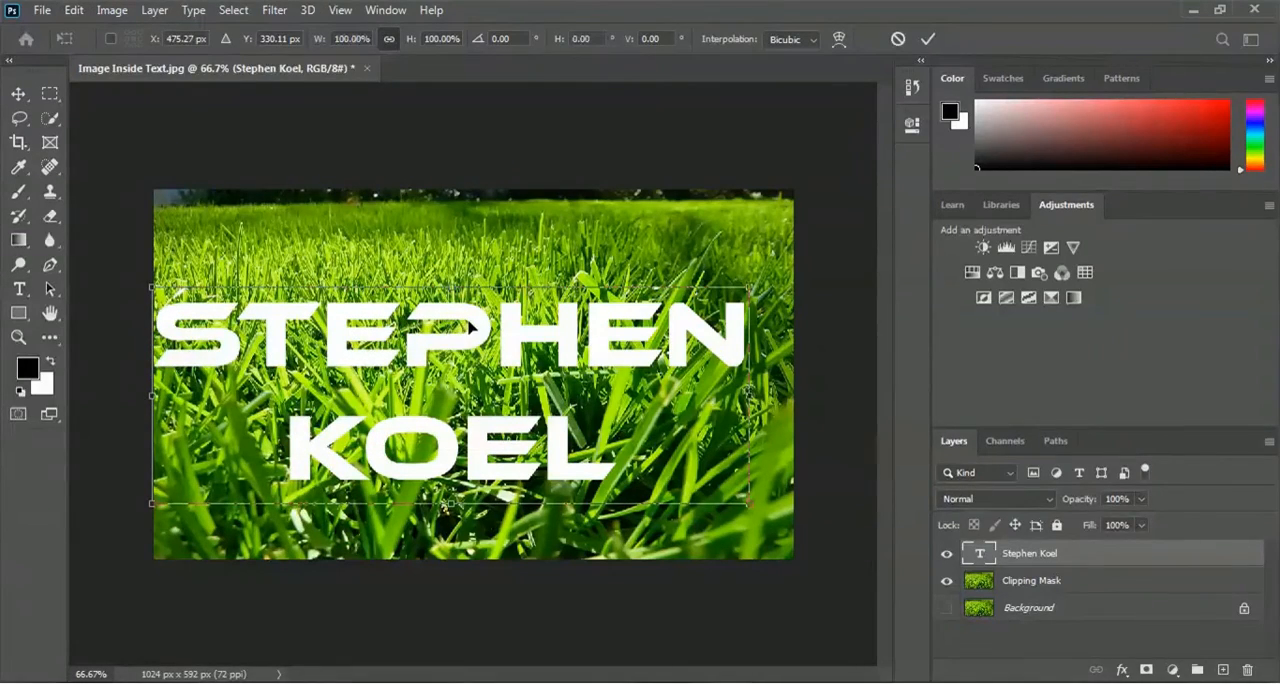
left_click_drag(472, 328, 470, 268)
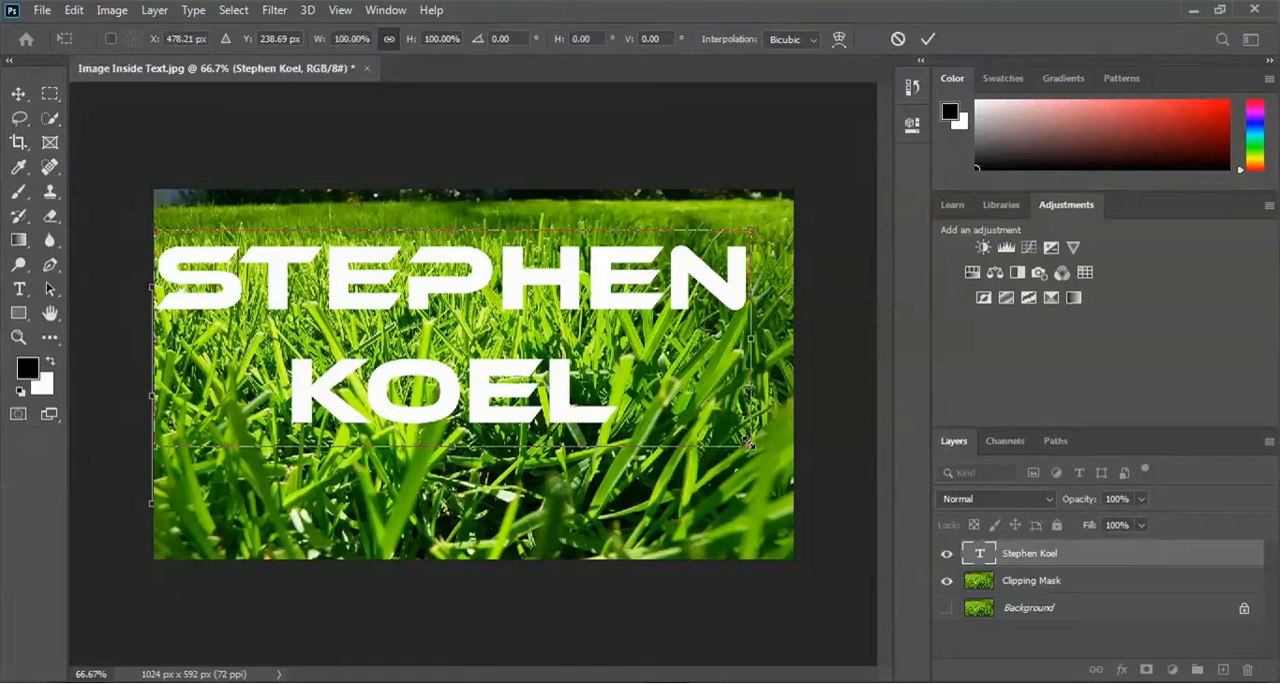
left_click_drag(749, 443, 784, 466)
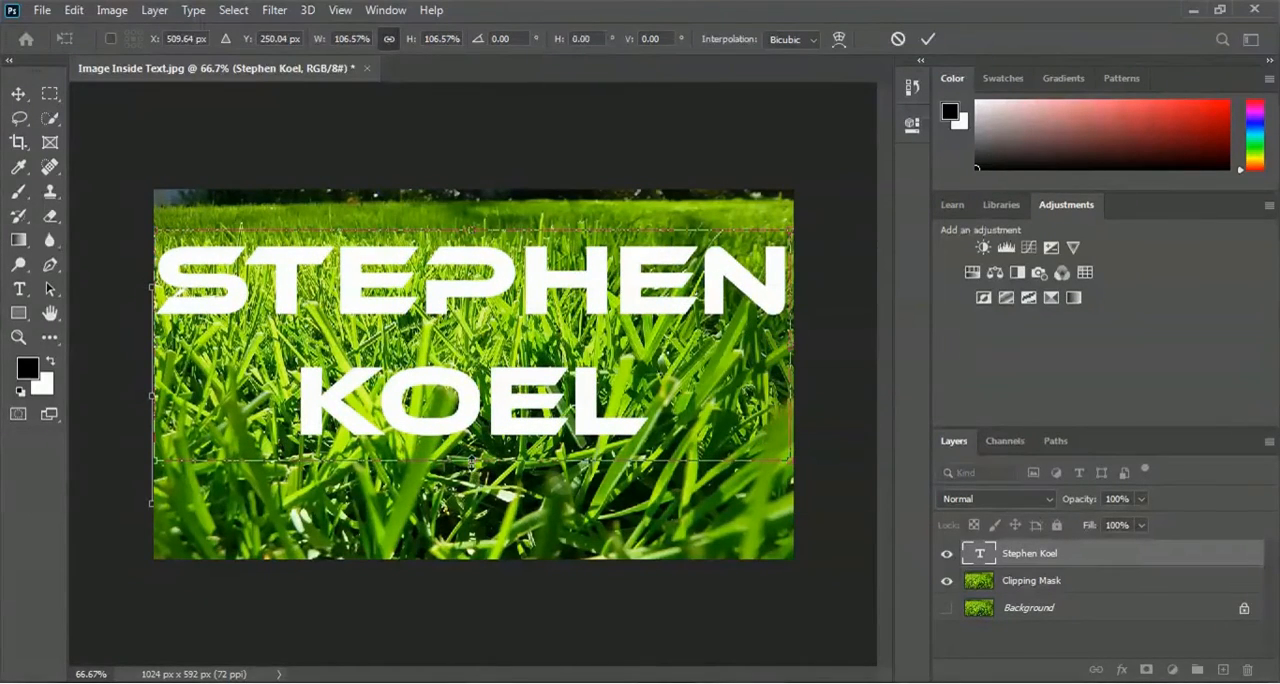
mouse_move(472, 461)
left_mouse_down()
mouse_move(474, 479)
mouse_move(480, 462)
left_mouse_up()
left_click(929, 40)
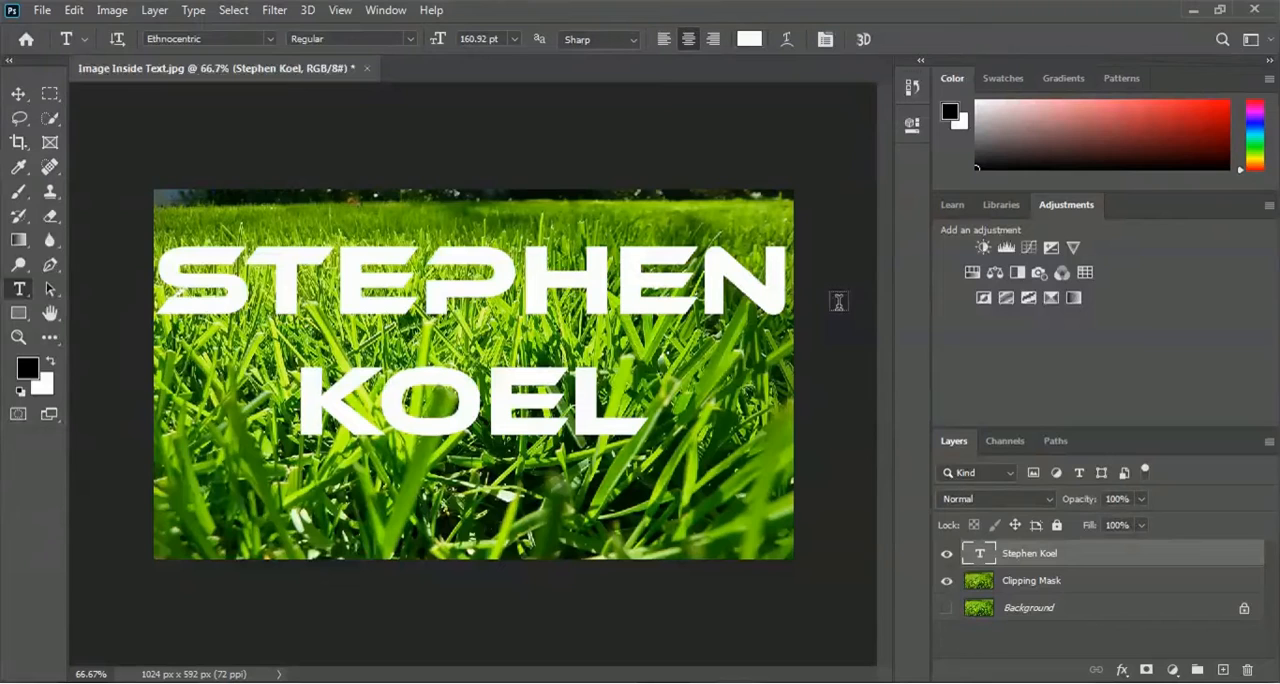
- Move the Clipping Mask layer above the text layer and clip it to the text with Create Clipping Mask
left_click(1036, 584)
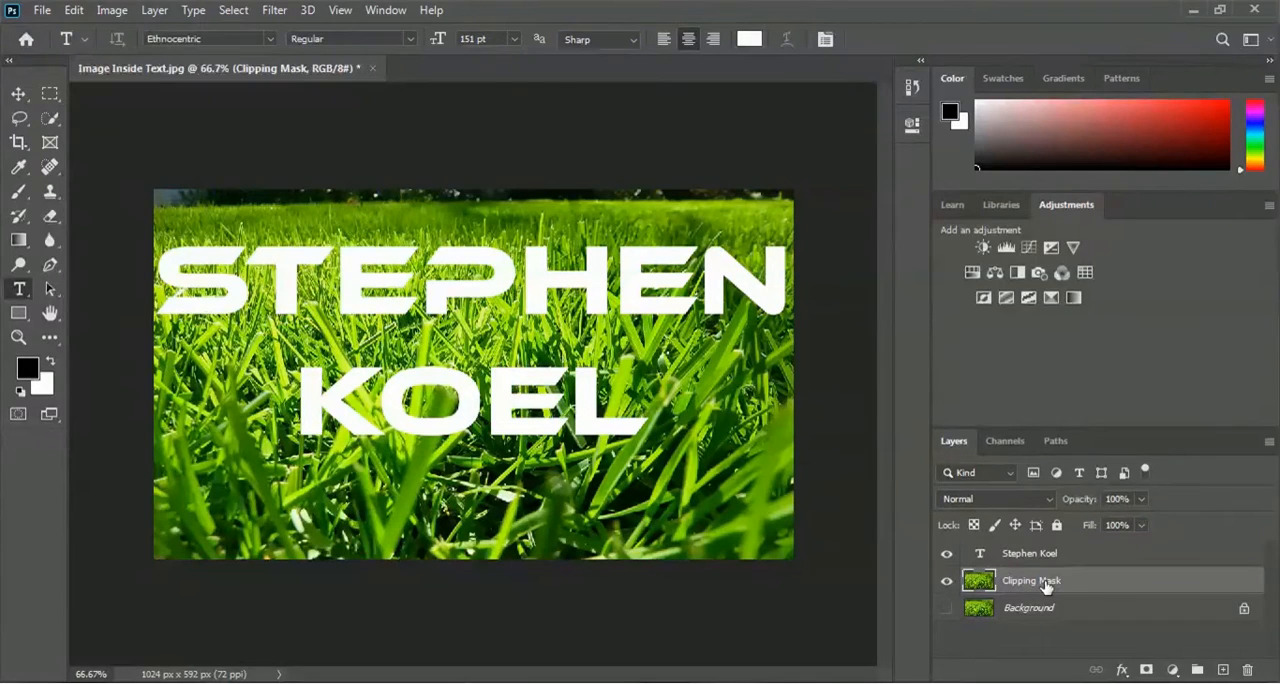
left_click_drag(1030, 588, 1022, 553)
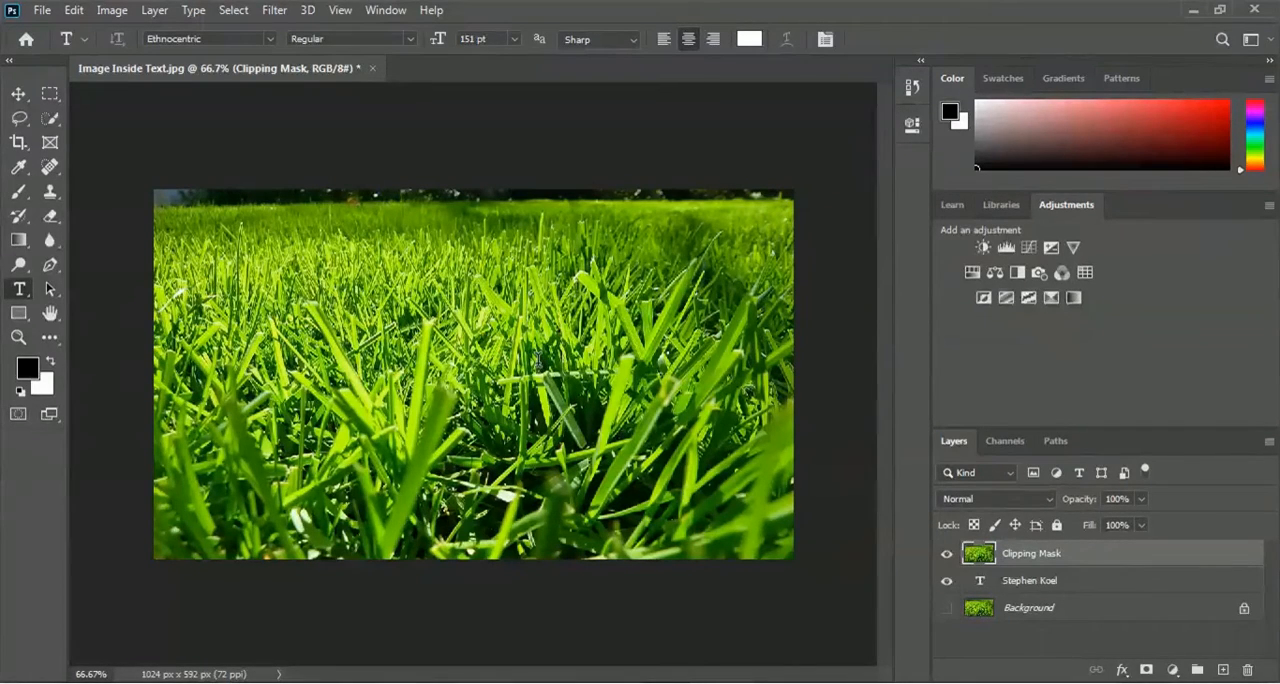
right_click(1041, 558)
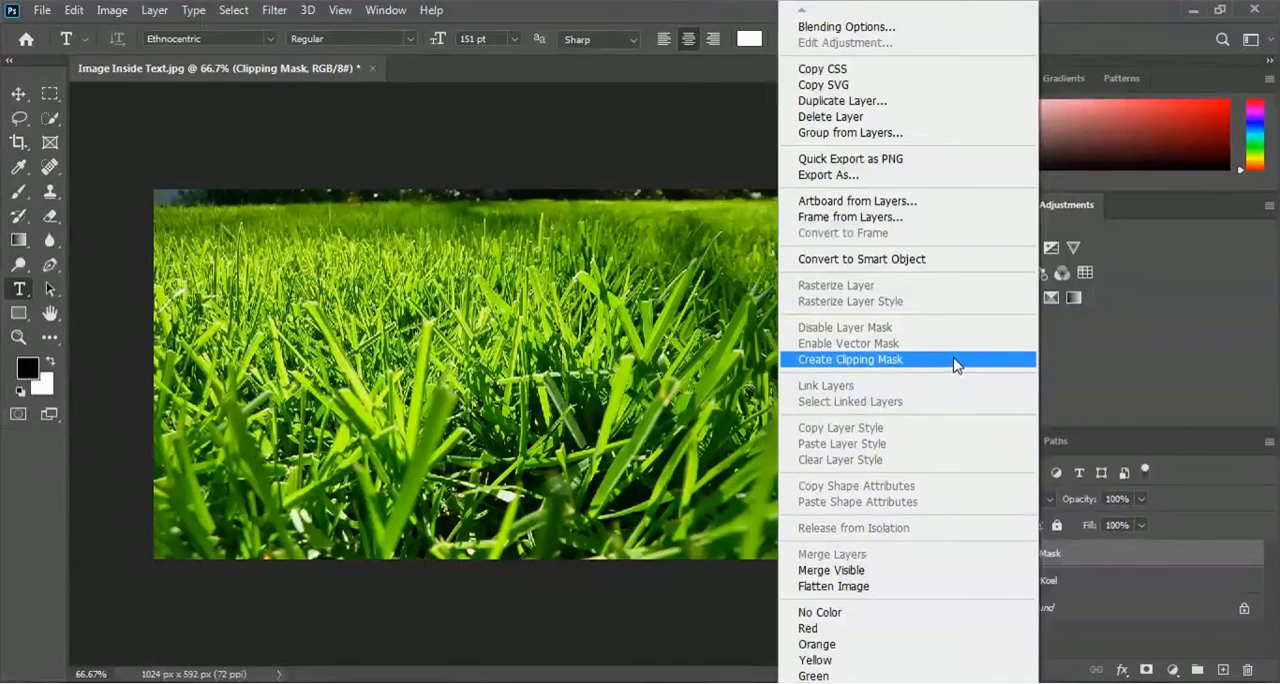
left_click(953, 362)
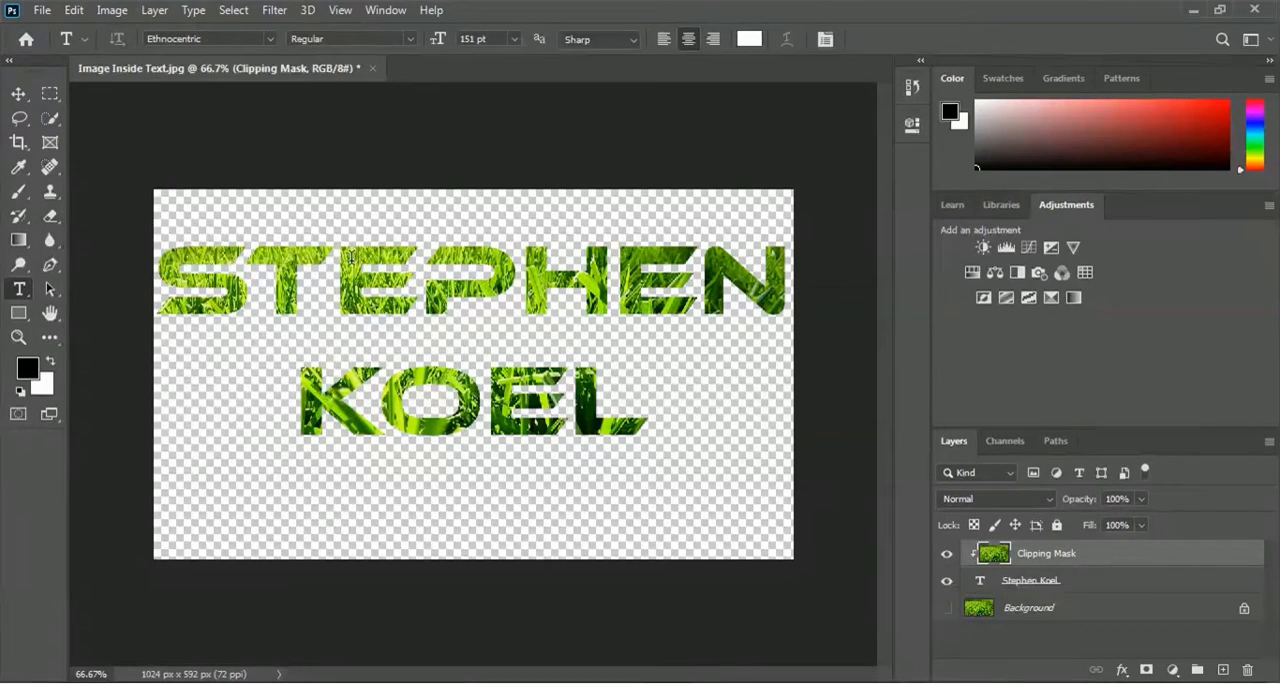
- Reposition the clipped grass image slightly within the lettering using the Move tool
left_click(19, 94)
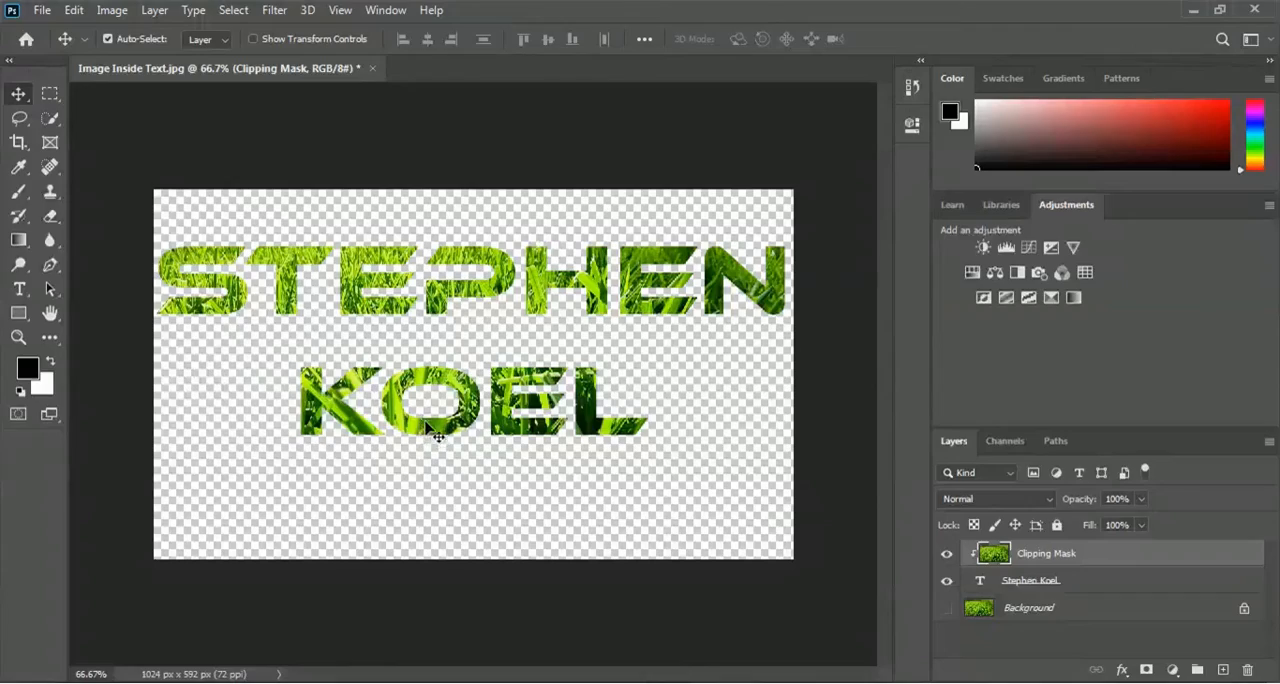
mouse_move(438, 433)
left_mouse_down()
mouse_move(463, 432)
mouse_move(410, 430)
mouse_move(730, 430)
mouse_move(418, 429)
left_mouse_up()
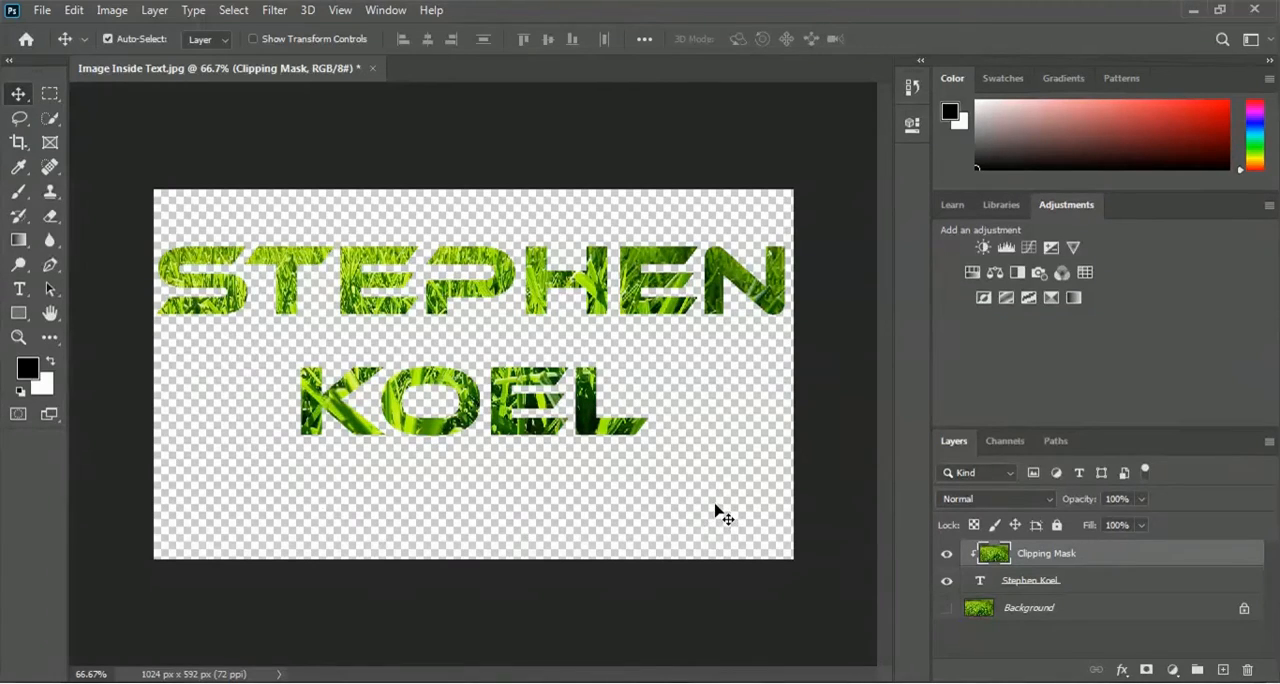
- Add a black (000000) Solid Color fill layer and place it directly beneath the text layer
left_click(1175, 671)
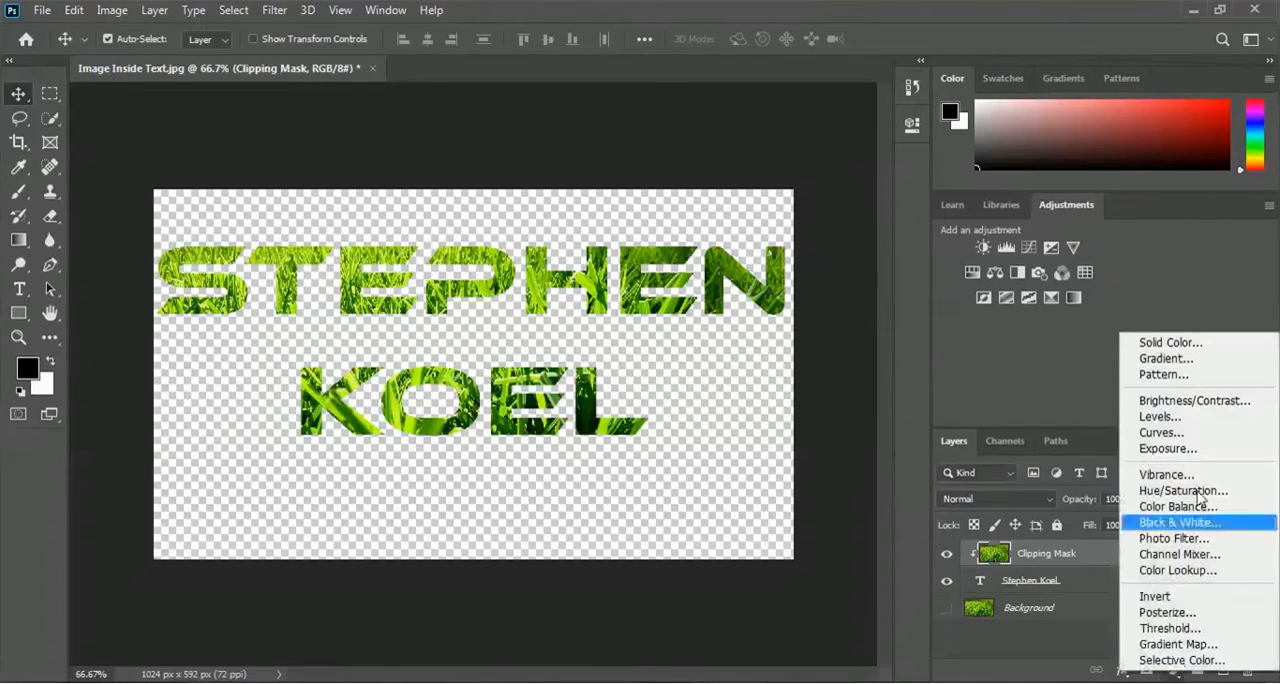
left_click(1218, 345)
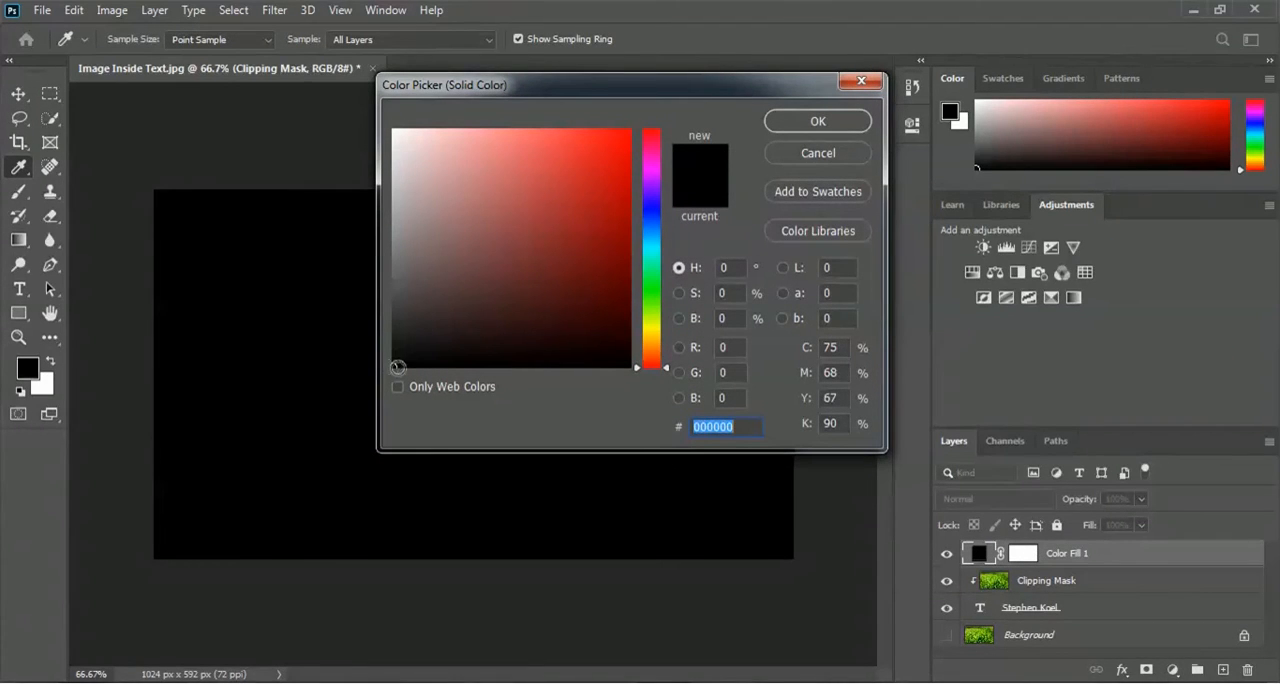
left_click(818, 122)
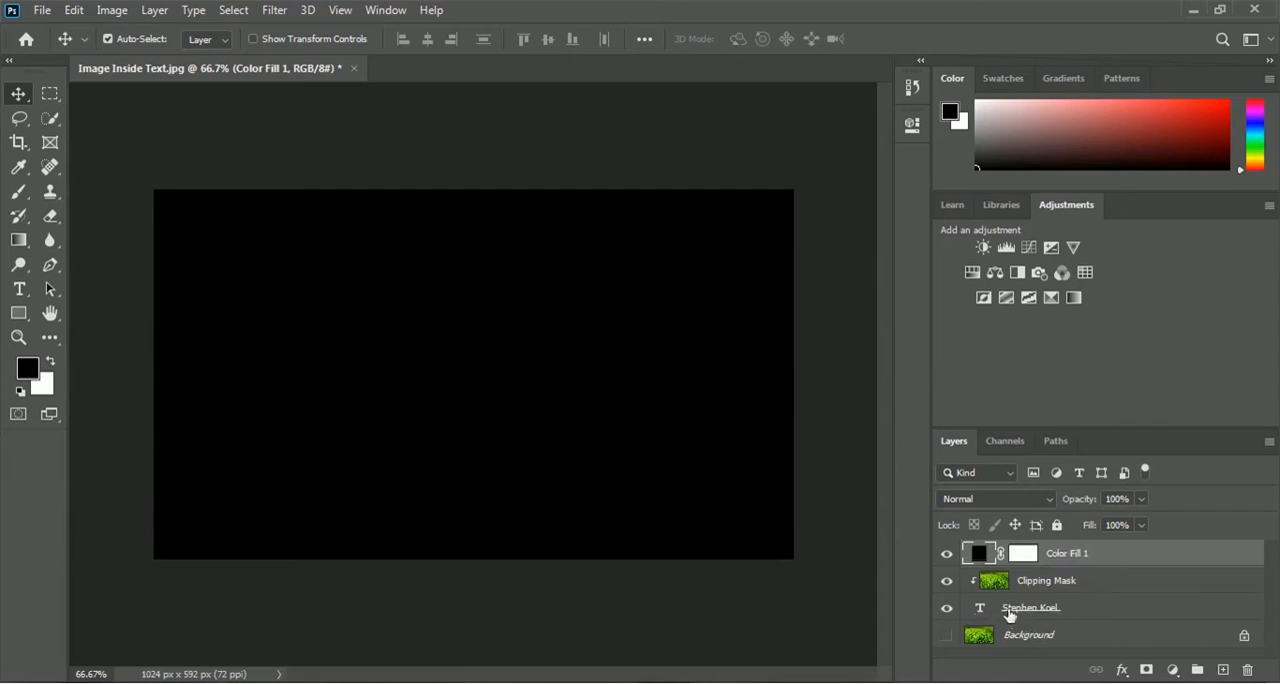
left_click_drag(1100, 558, 1098, 624)
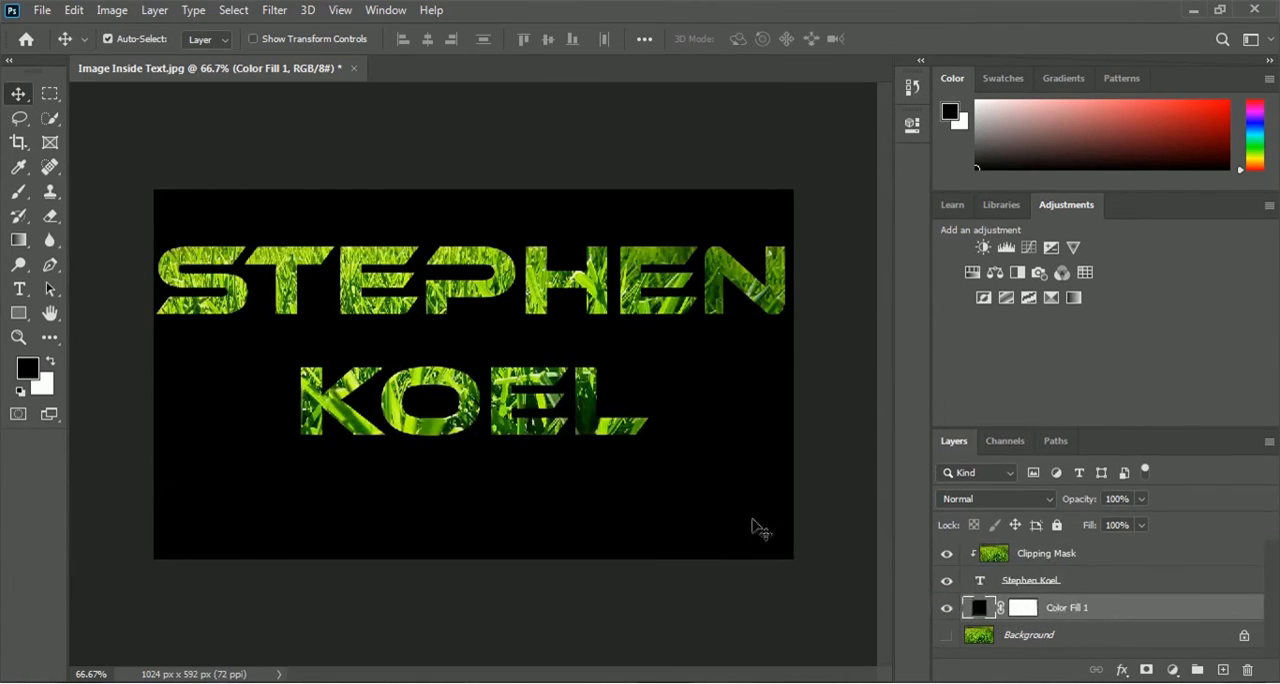